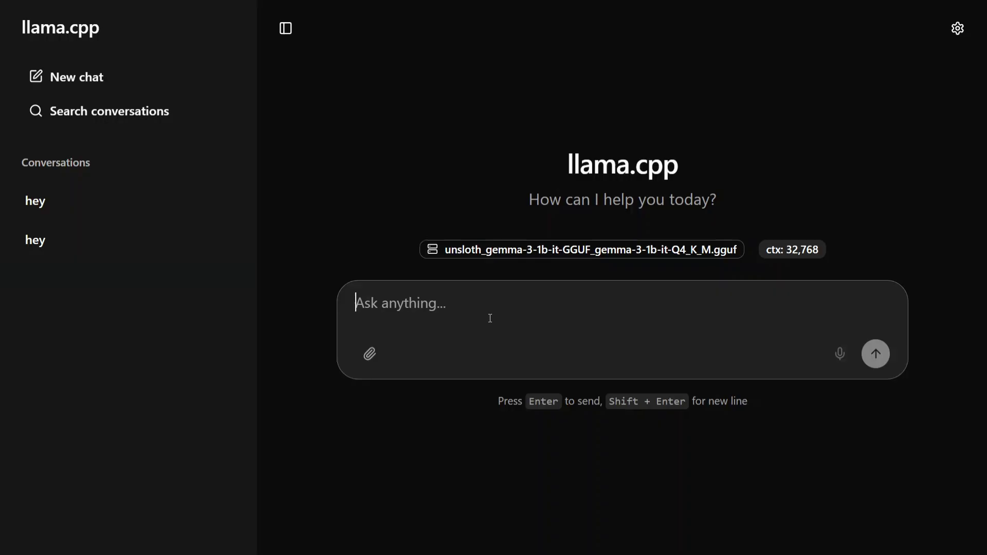
Step: Send 'hey' to the Gemma model, then ask it 'Tell me about India.'
text(hey)
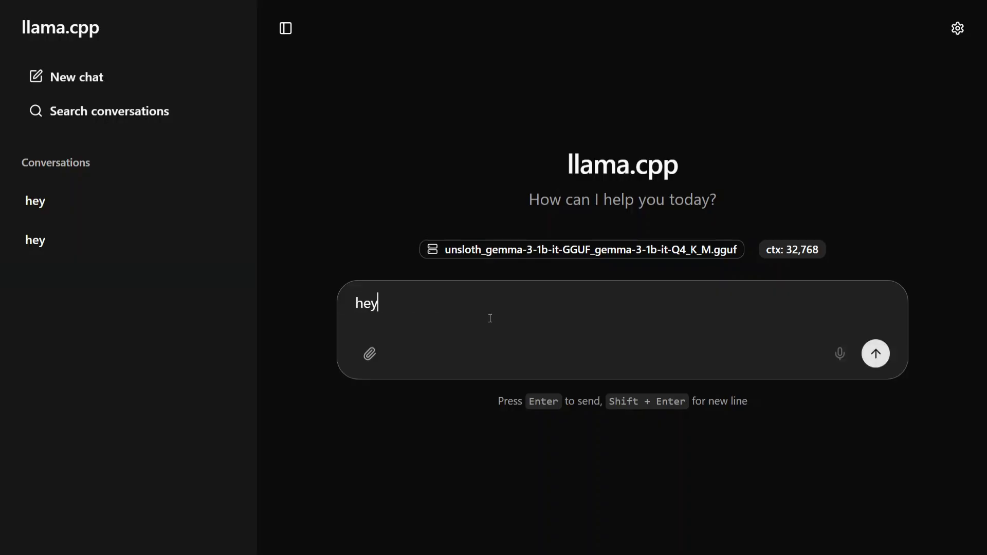
key(Return)
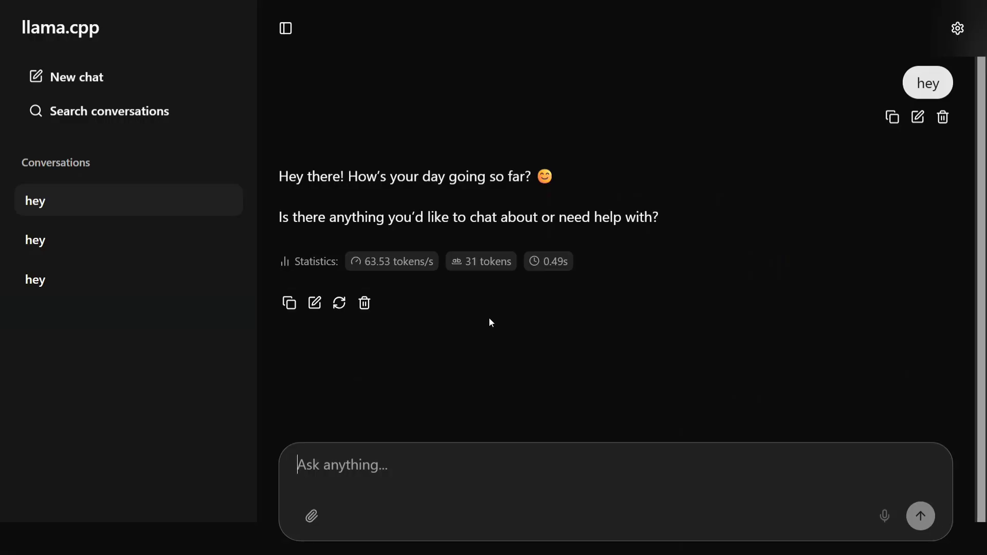
text(te)
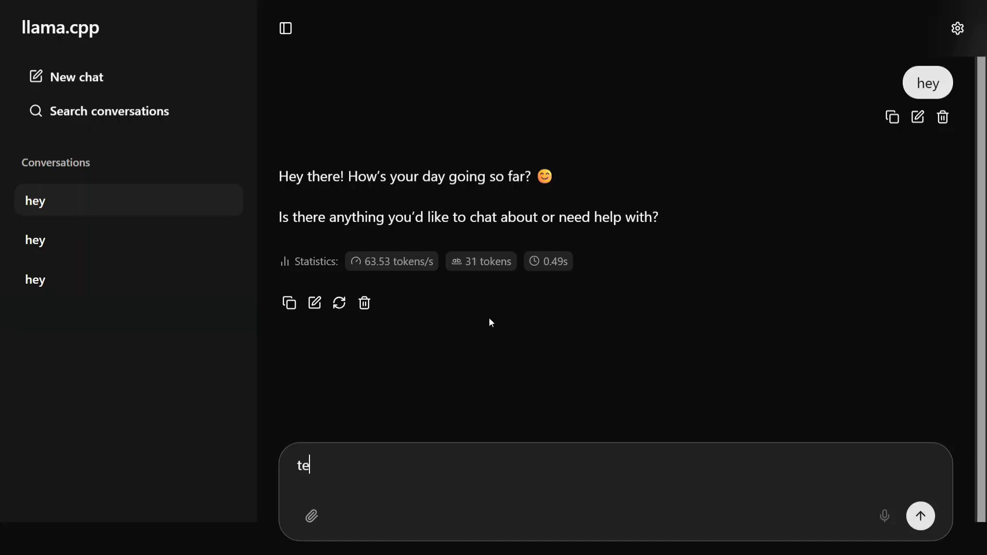
key(BackSpace)
key(BackSpace)
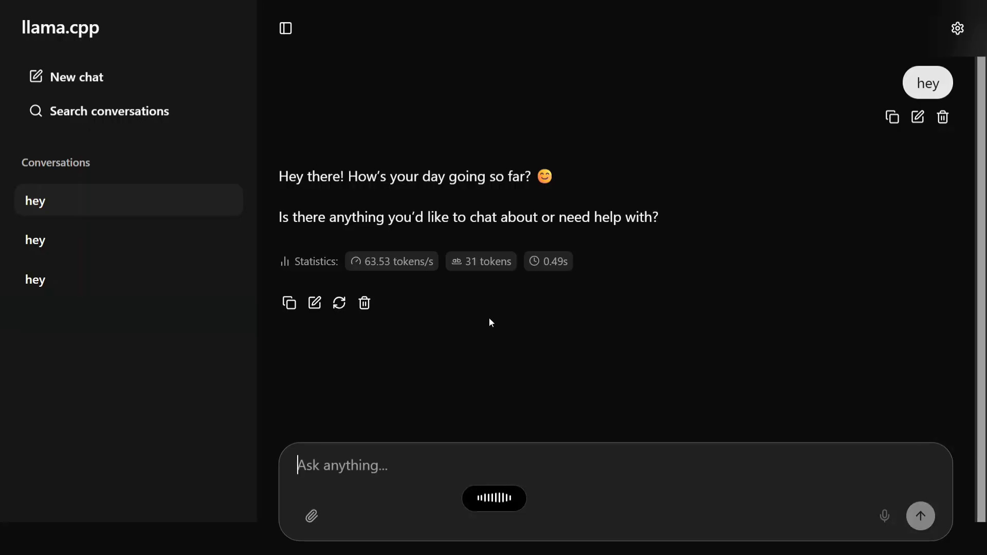
text(Tell me about India.)
key(Return)
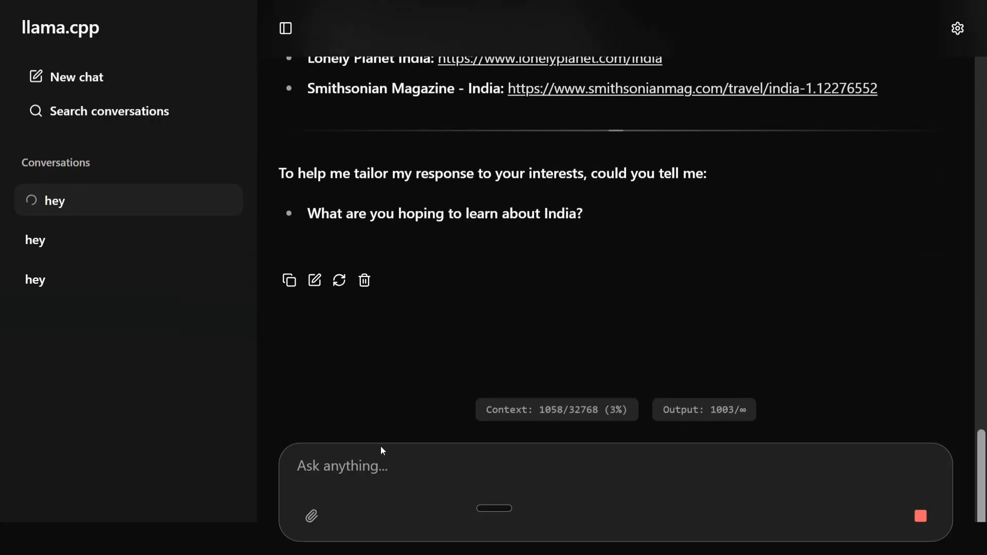
click(312, 516)
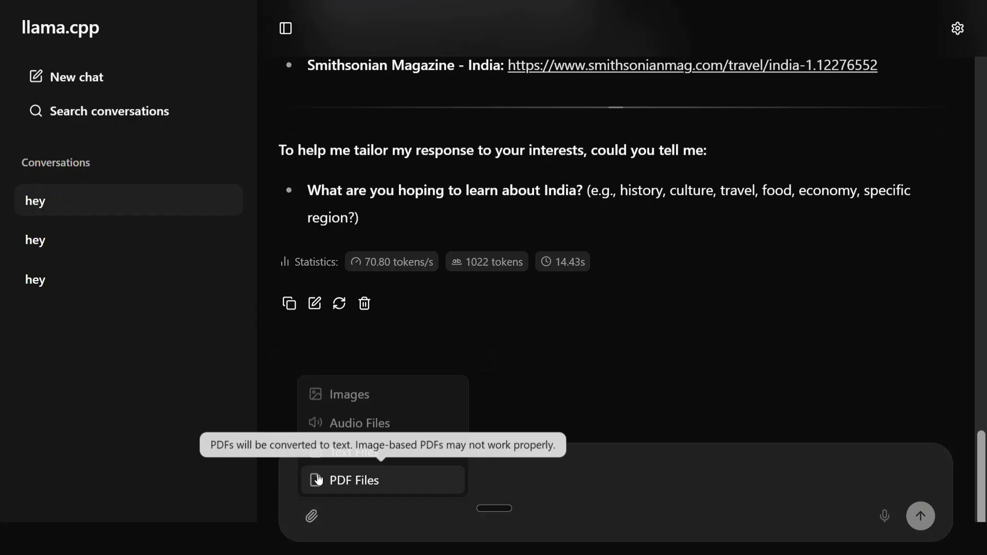
click(708, 469)
scroll(584, 352, up, 20)
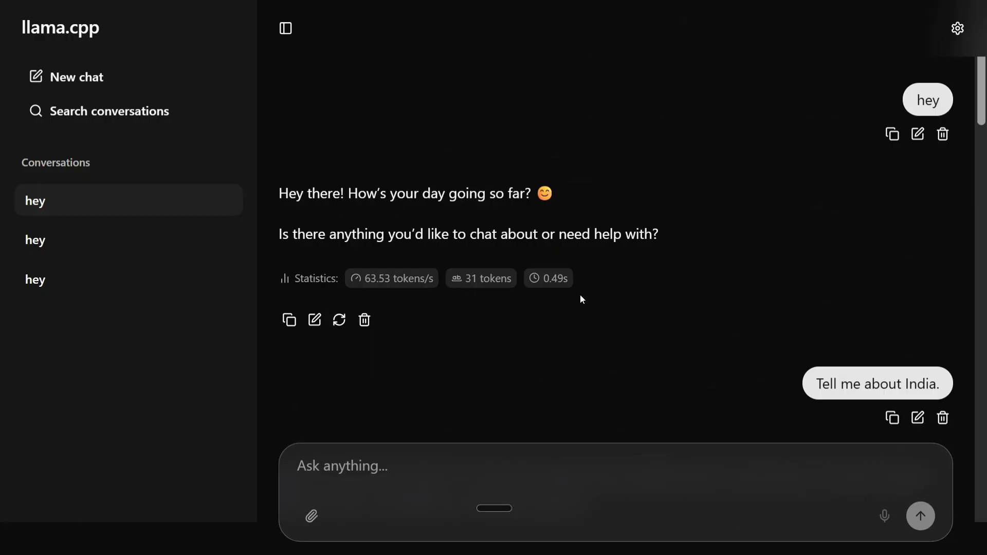
scroll(580, 298, down, 10)
scroll(580, 295, down, 20)
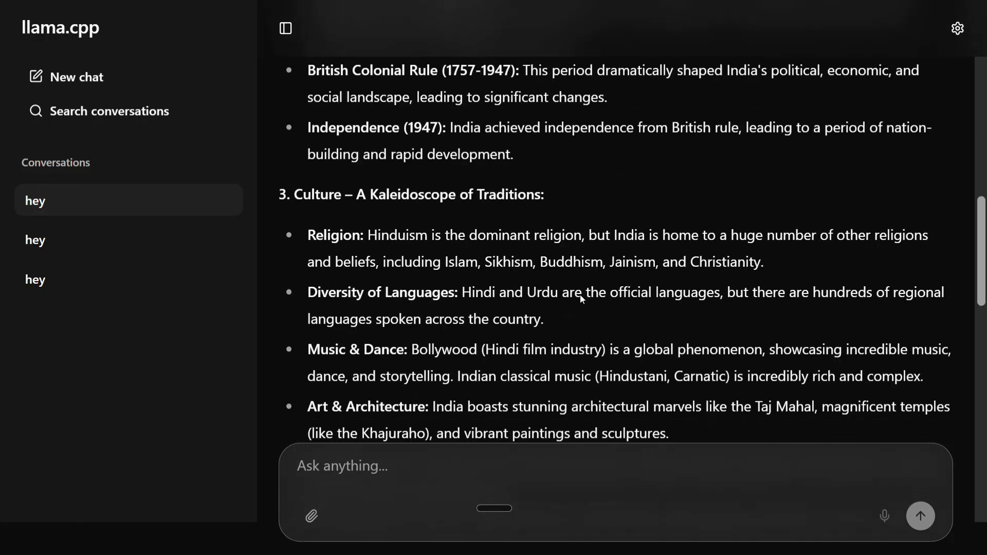
scroll(581, 295, down, 5)
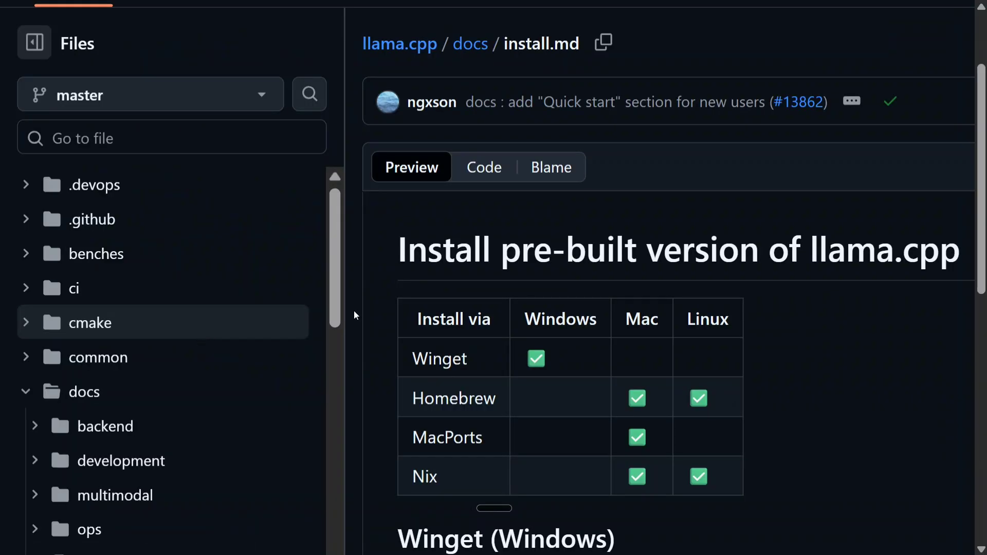
scroll(353, 311, right, 3)
scroll(518, 317, down, 5)
scroll(518, 316, down, 3)
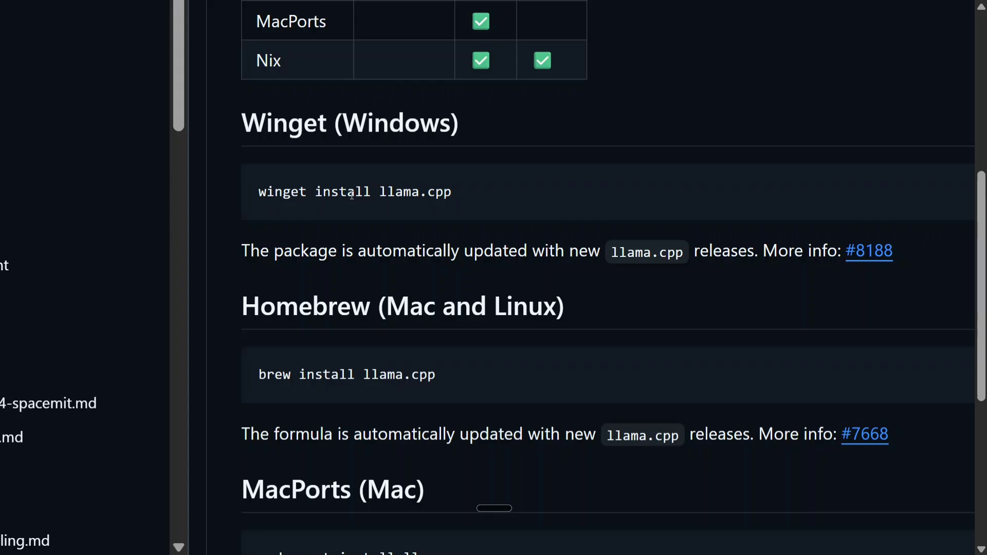
scroll(352, 194, down, 2)
scroll(375, 360, down, 4)
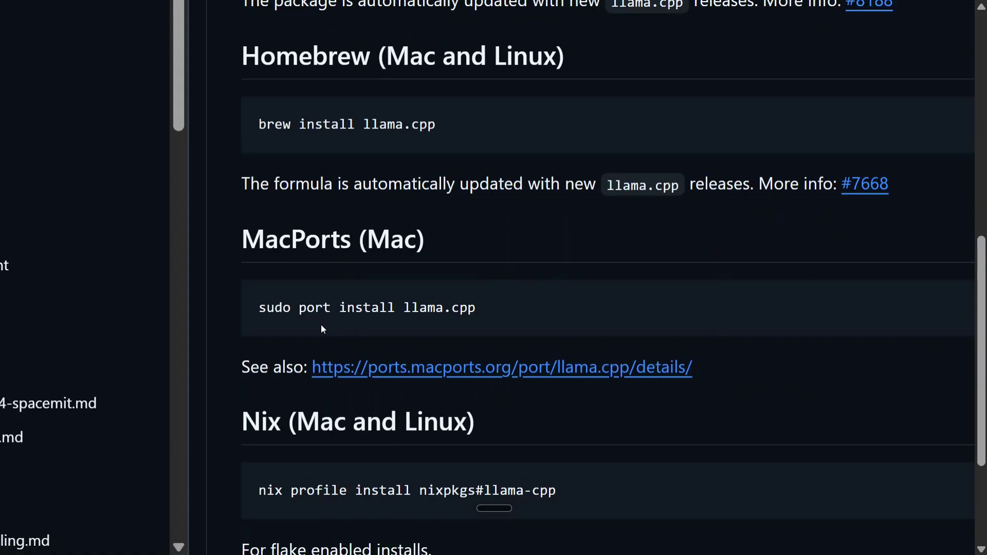
scroll(385, 456, down, 3)
scroll(387, 459, down, 3)
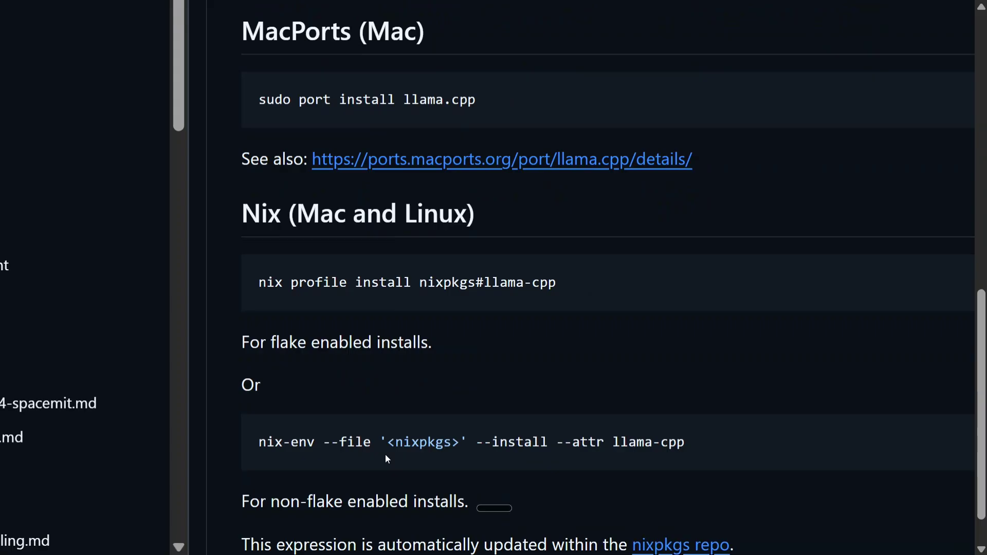
key(Home)
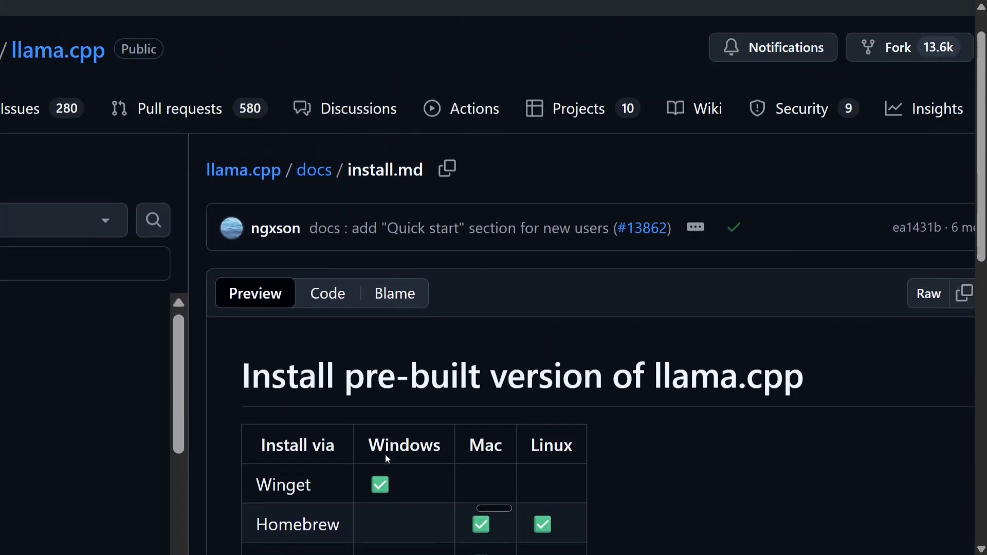
Step: In Getting started, highlight the model name ggml-org/gpt-oss-20b-GGUF, then the sample llama-server command line
scroll(388, 459, down, 6)
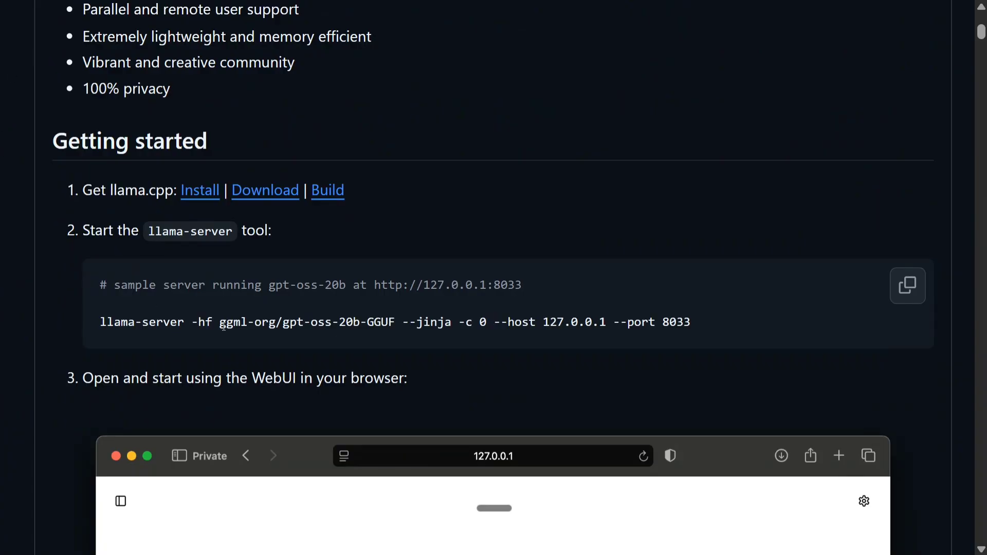
drag(220, 324, 396, 340)
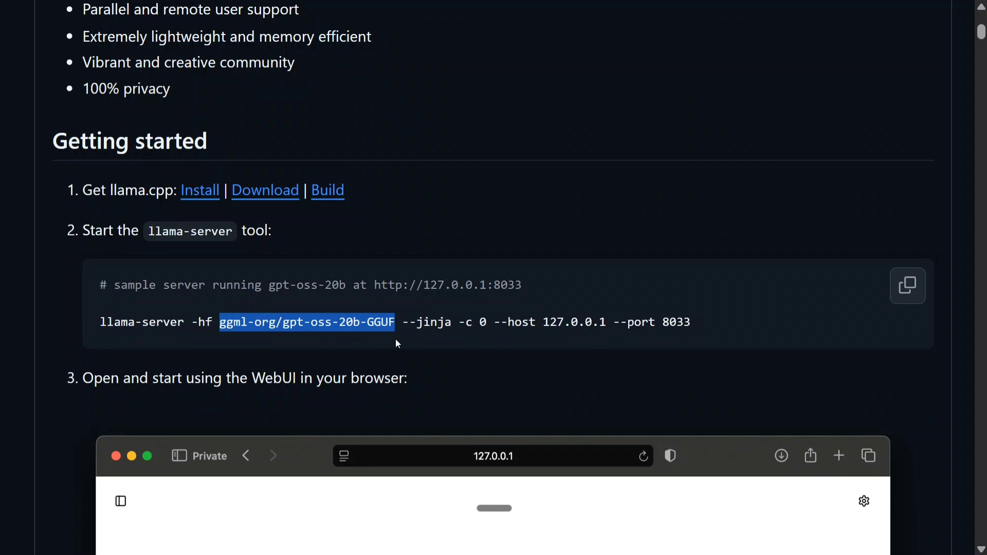
click(596, 323)
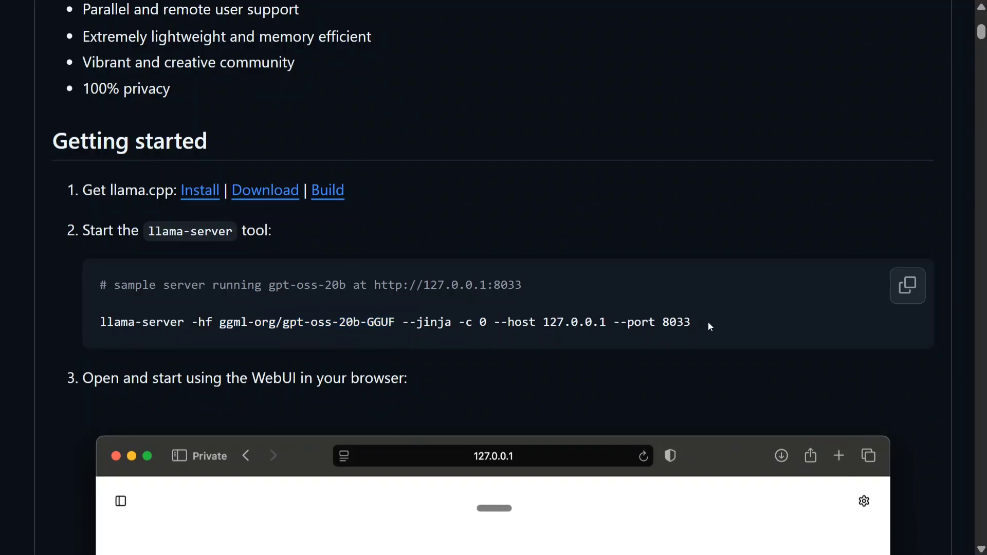
drag(708, 322, 95, 328)
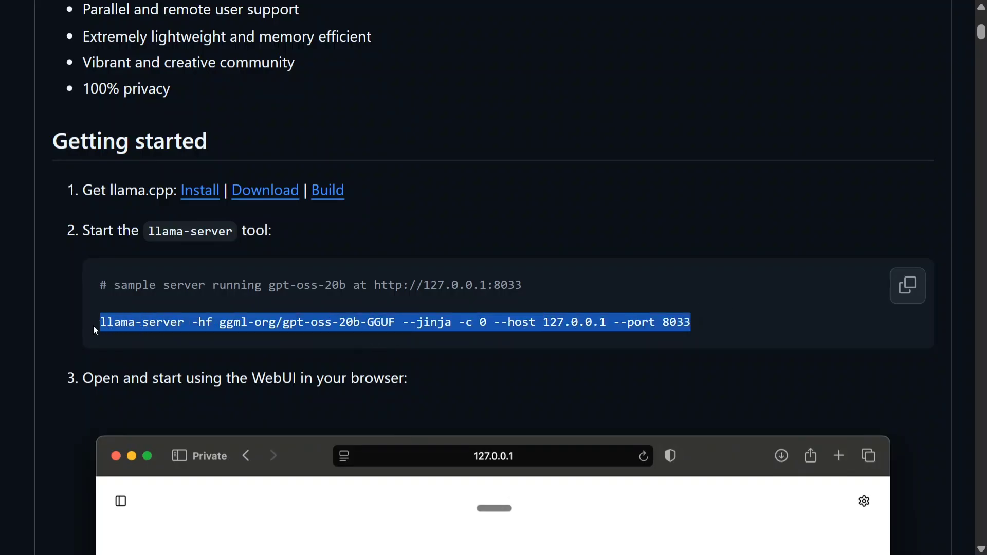
click(329, 345)
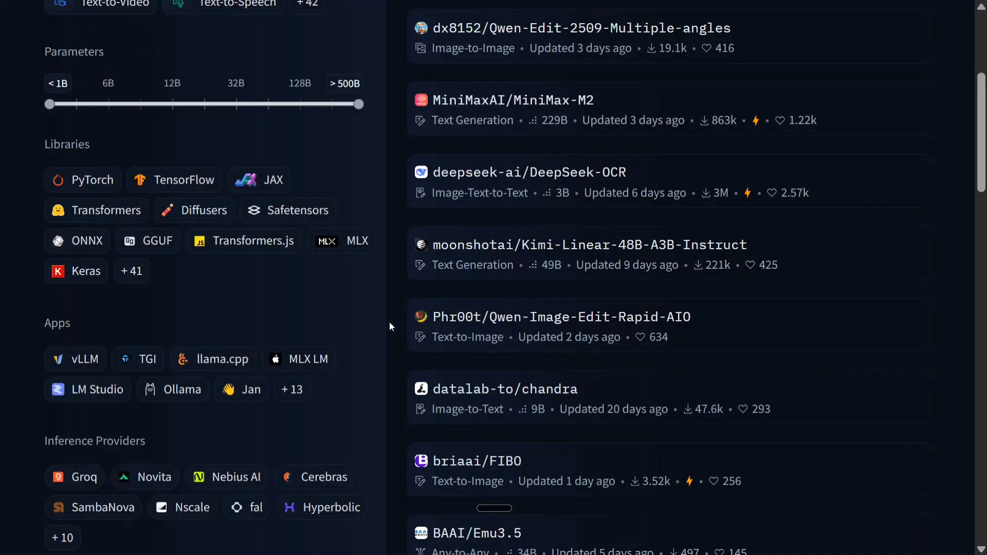
Step: Filter Hugging Face models to the GGUF library with at most 3B parameters and browse the results
scroll(387, 231, up, 5)
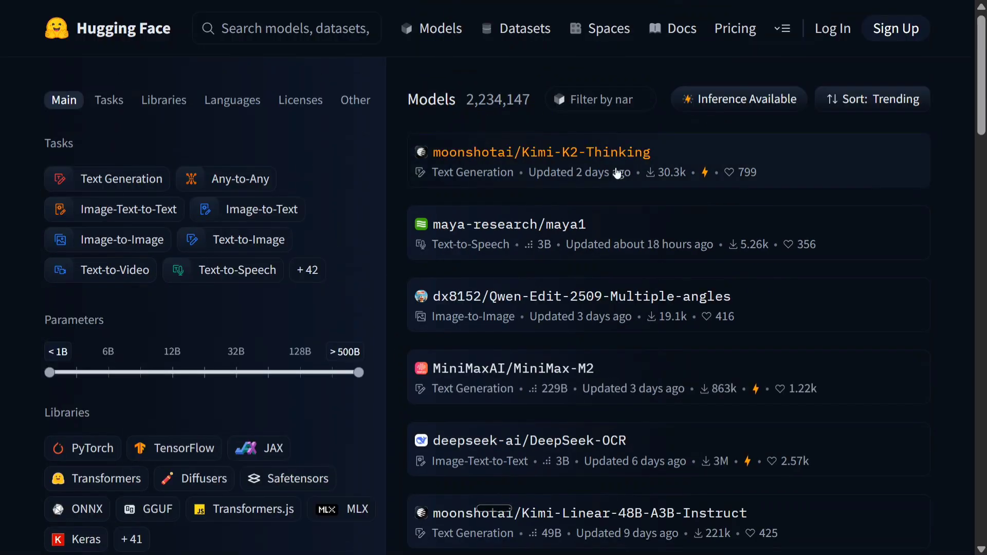
scroll(307, 294, down, 2)
scroll(145, 339, down, 2)
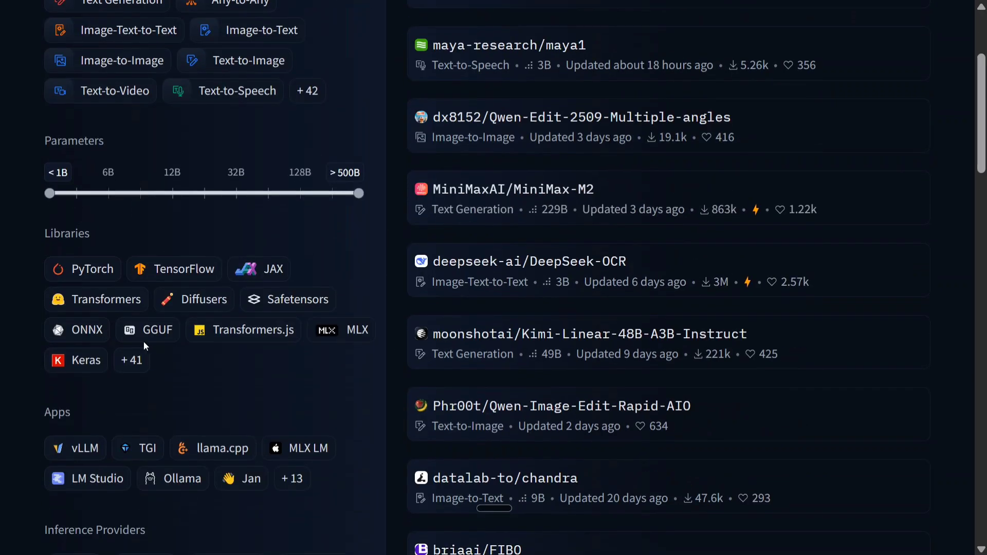
click(145, 339)
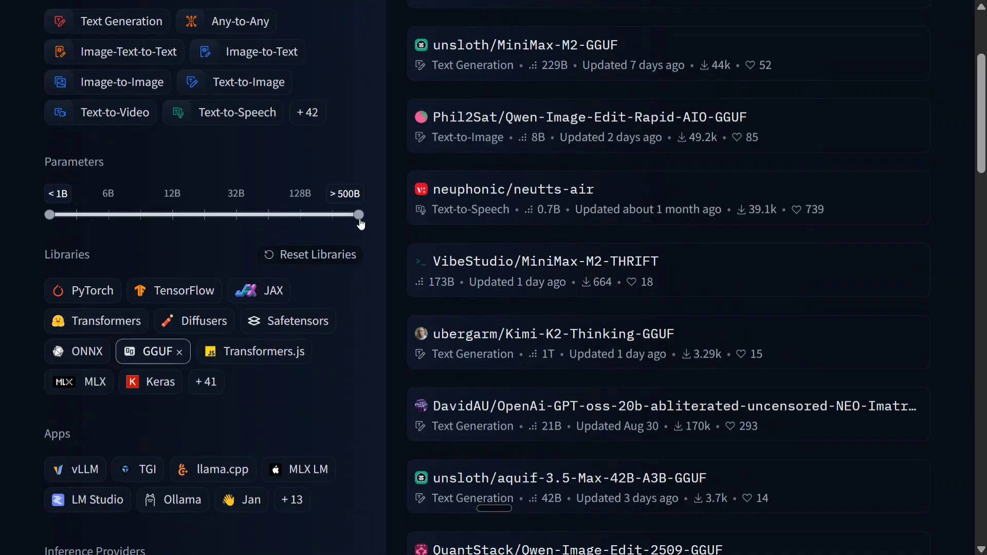
drag(355, 218, 88, 222)
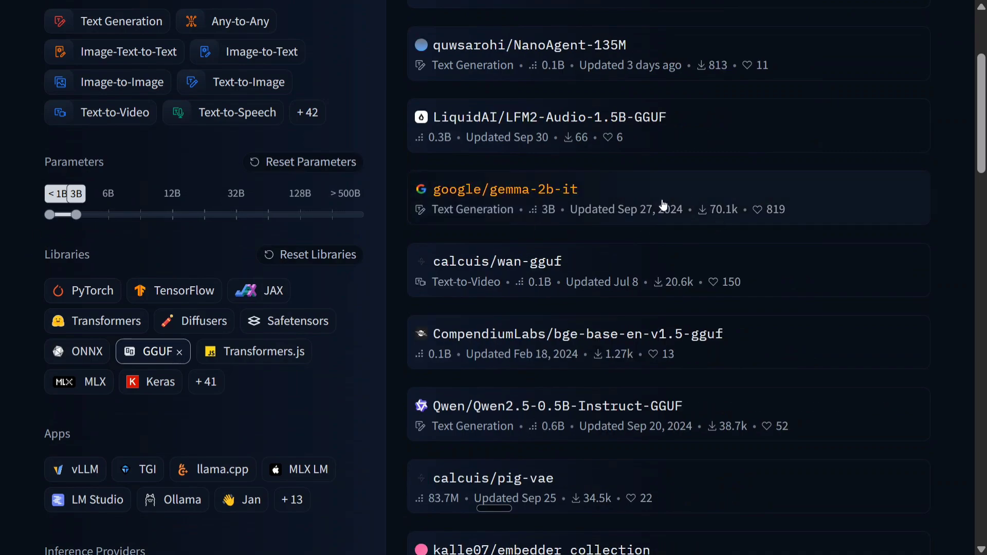
scroll(587, 198, down, 3)
scroll(589, 196, down, 15)
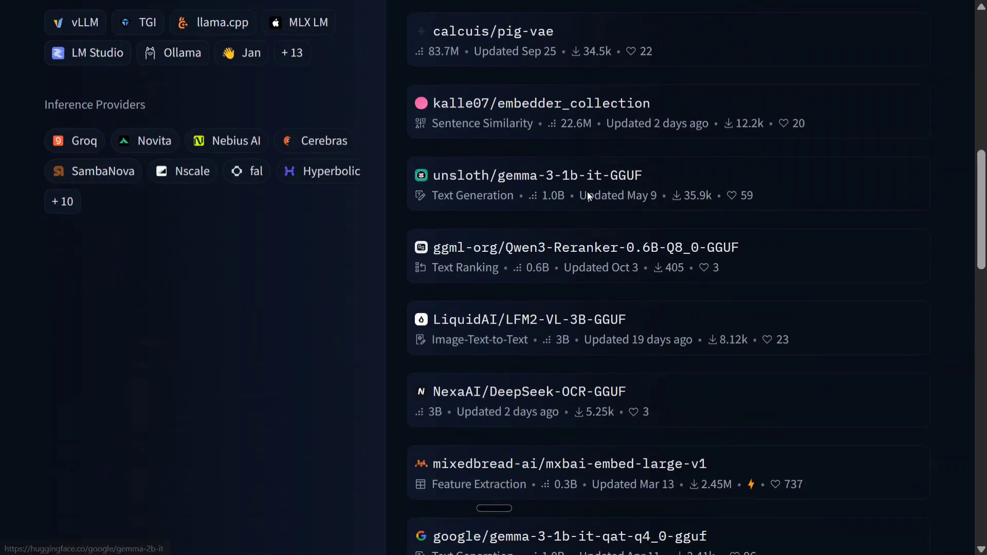
scroll(588, 197, up, 10)
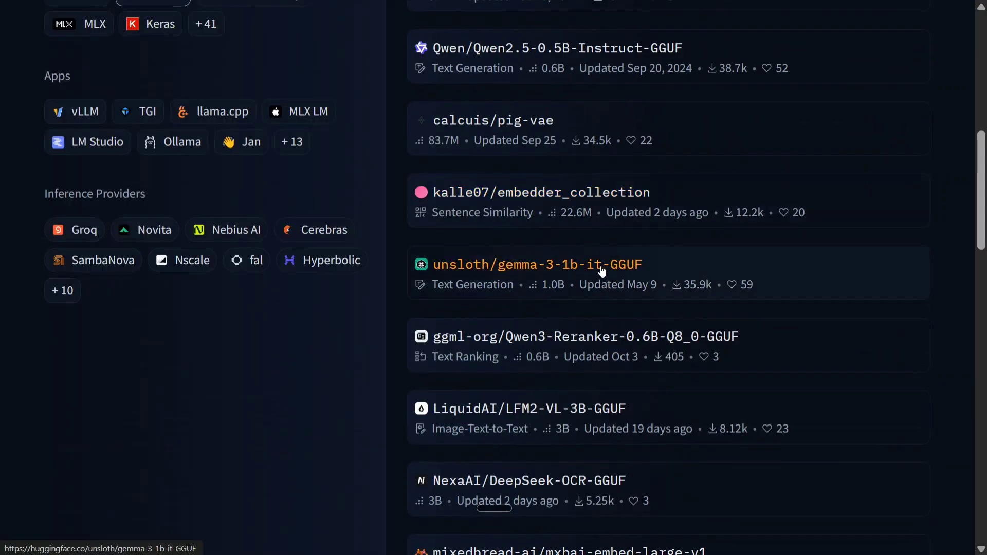
scroll(956, 263, down, 3)
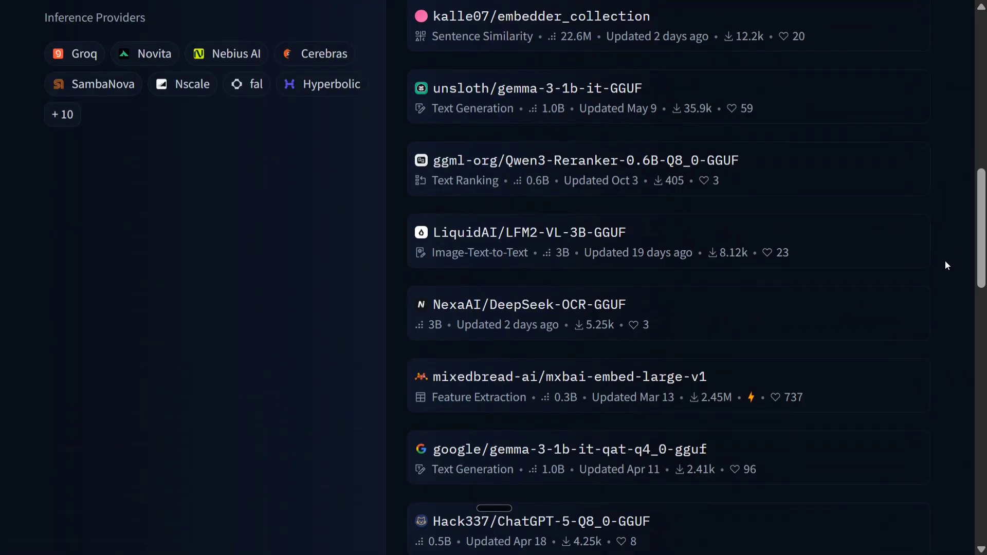
Step: Open the unsloth/gemma-3-1b-it-GGUF model page and copy its repository name
scroll(945, 261, up, 3)
click(625, 266)
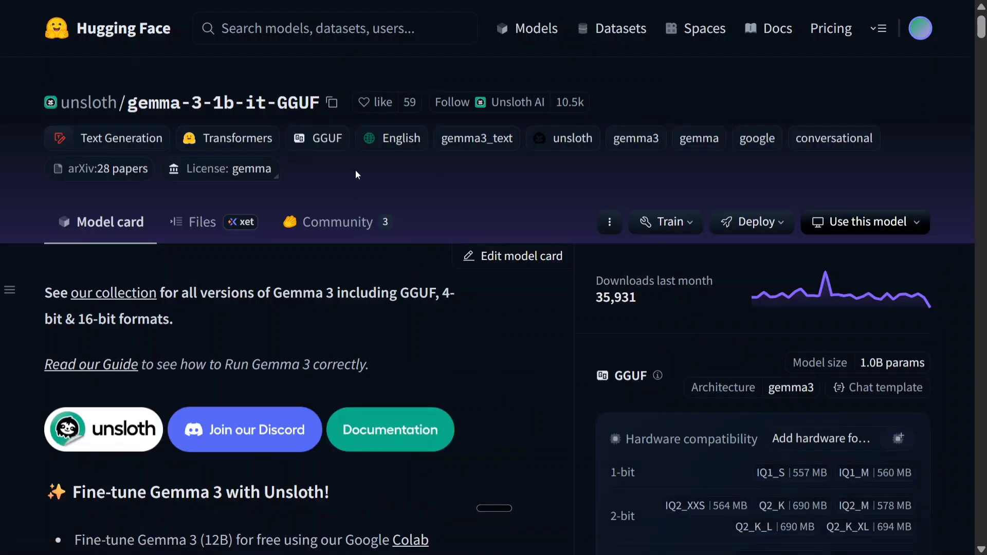
click(332, 103)
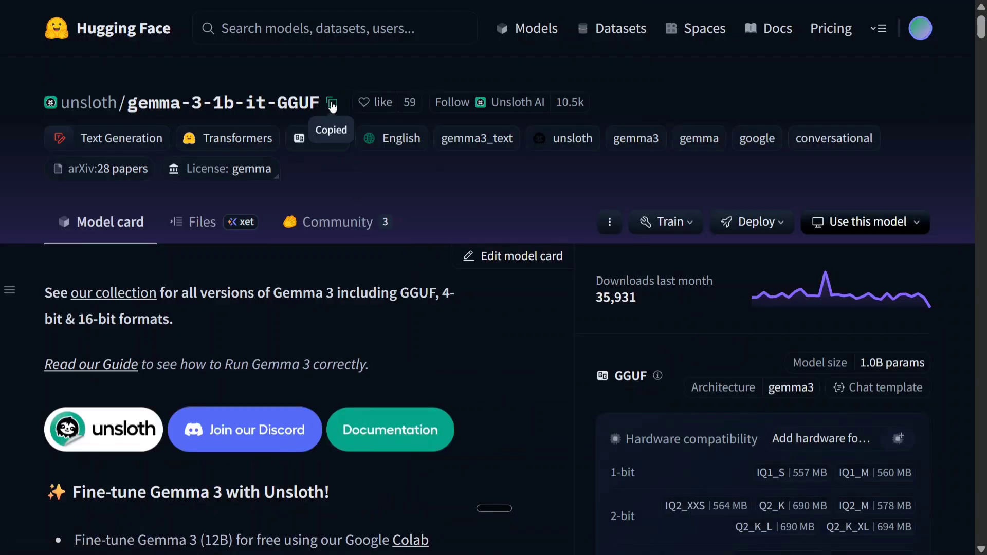